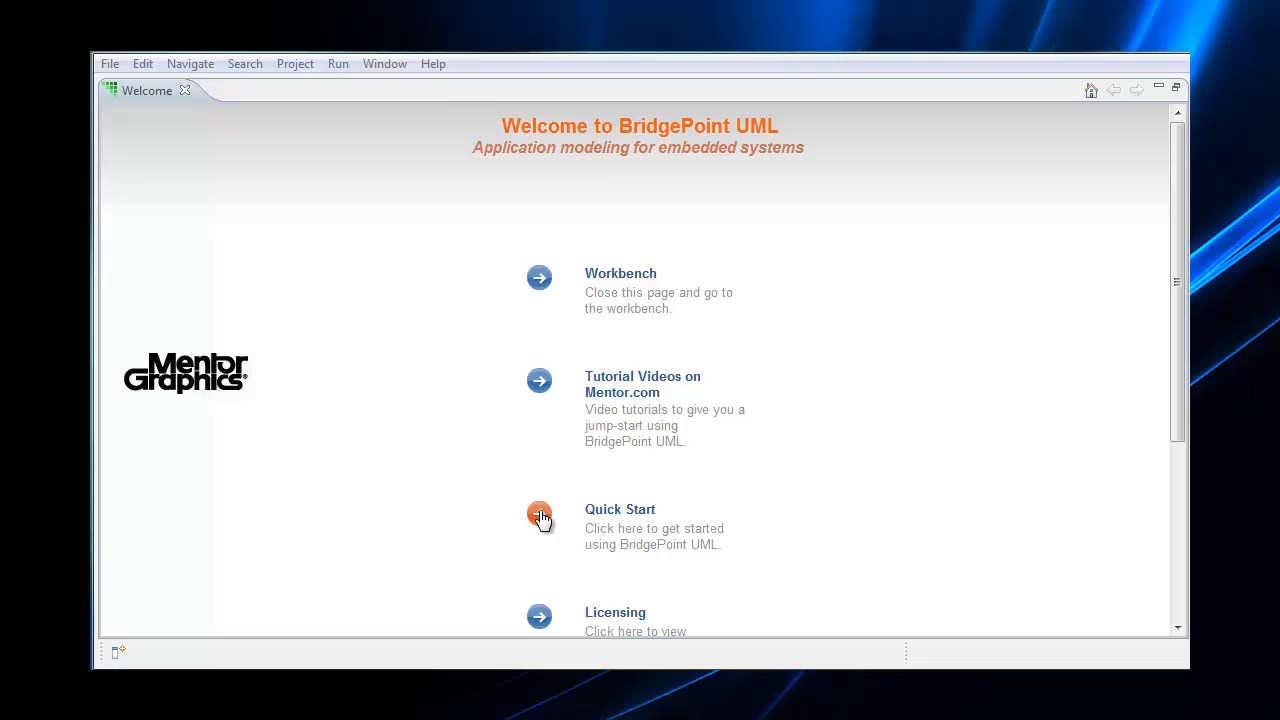
# Create the GPS Watch example application project from Quick Start and open its system model package diagram
pyautogui.click(540, 517)
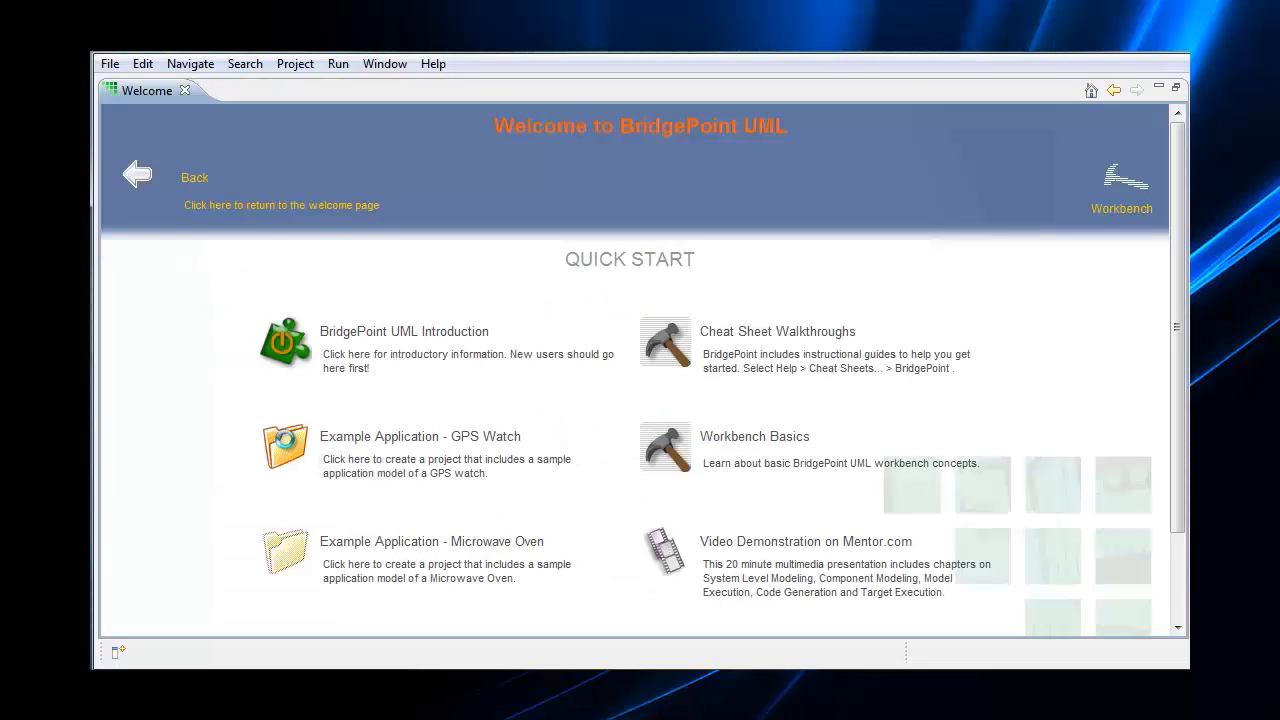
pyautogui.click(287, 449)
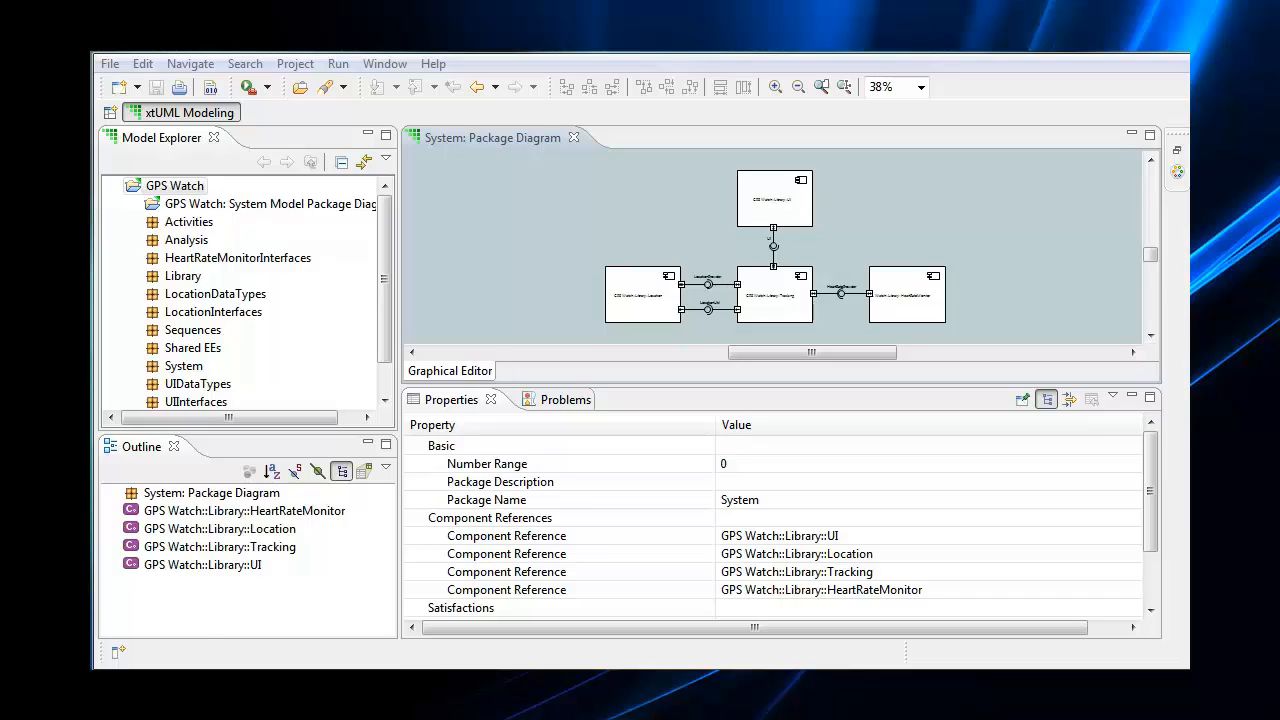
pyautogui.doubleClick(175, 187)
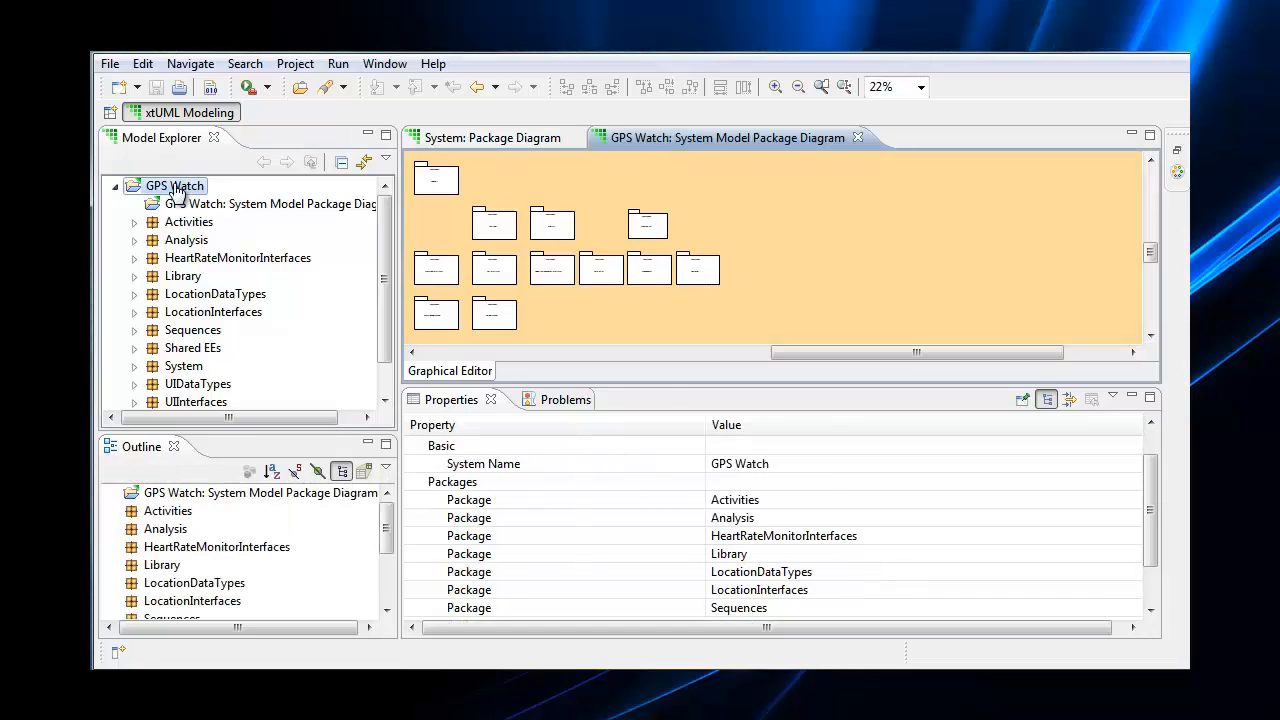
# Start exporting the GPS Watch project to an archive file
pyautogui.rightClick(175, 188)
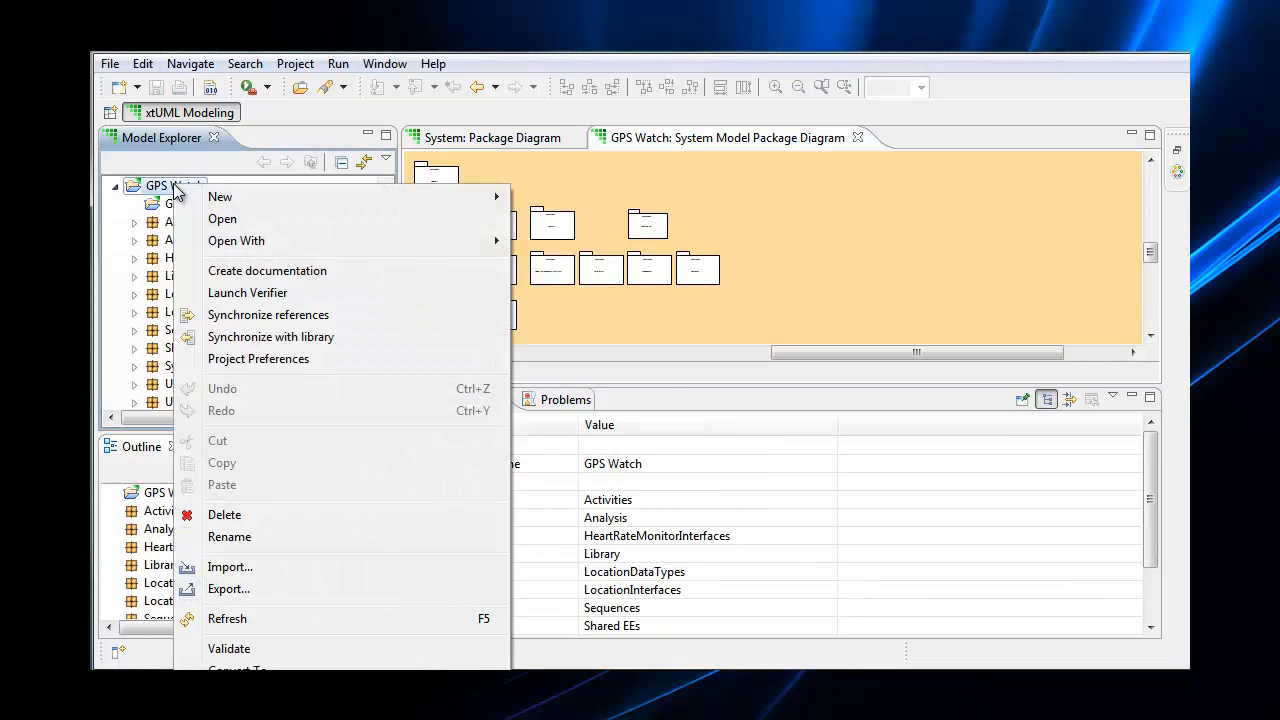
pyautogui.click(233, 589)
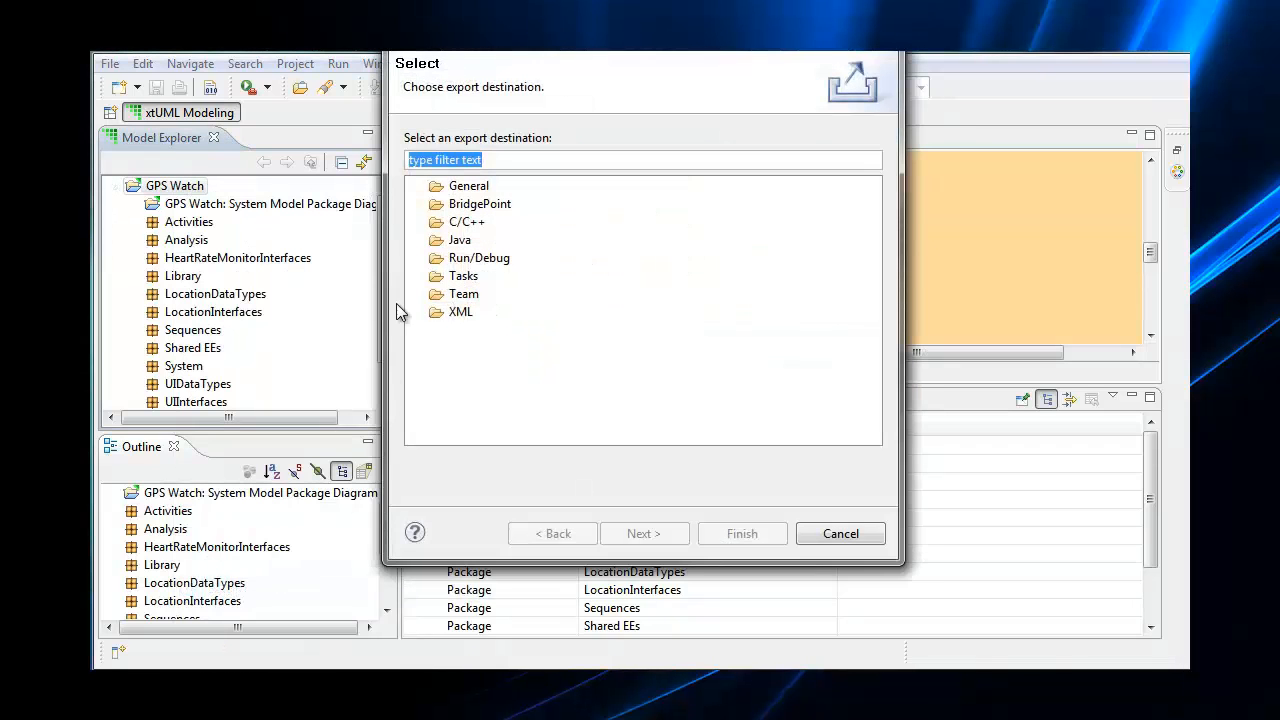
pyautogui.click(421, 186)
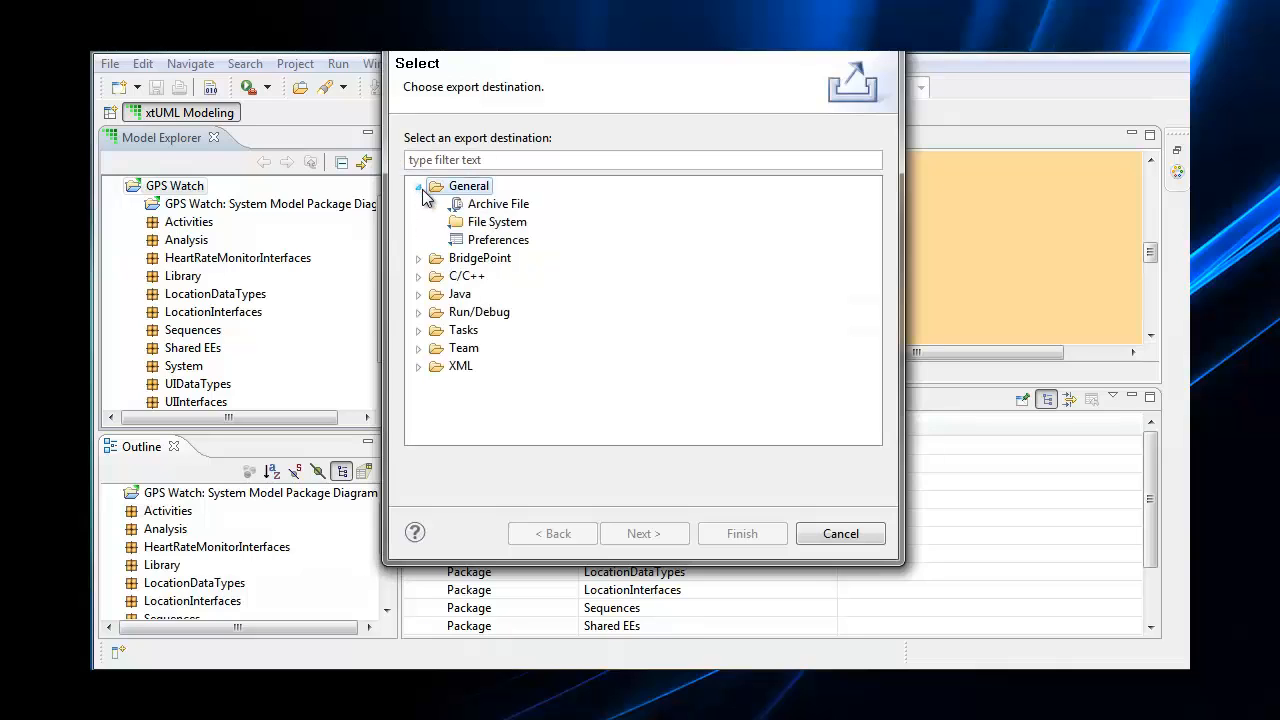
pyautogui.click(466, 206)
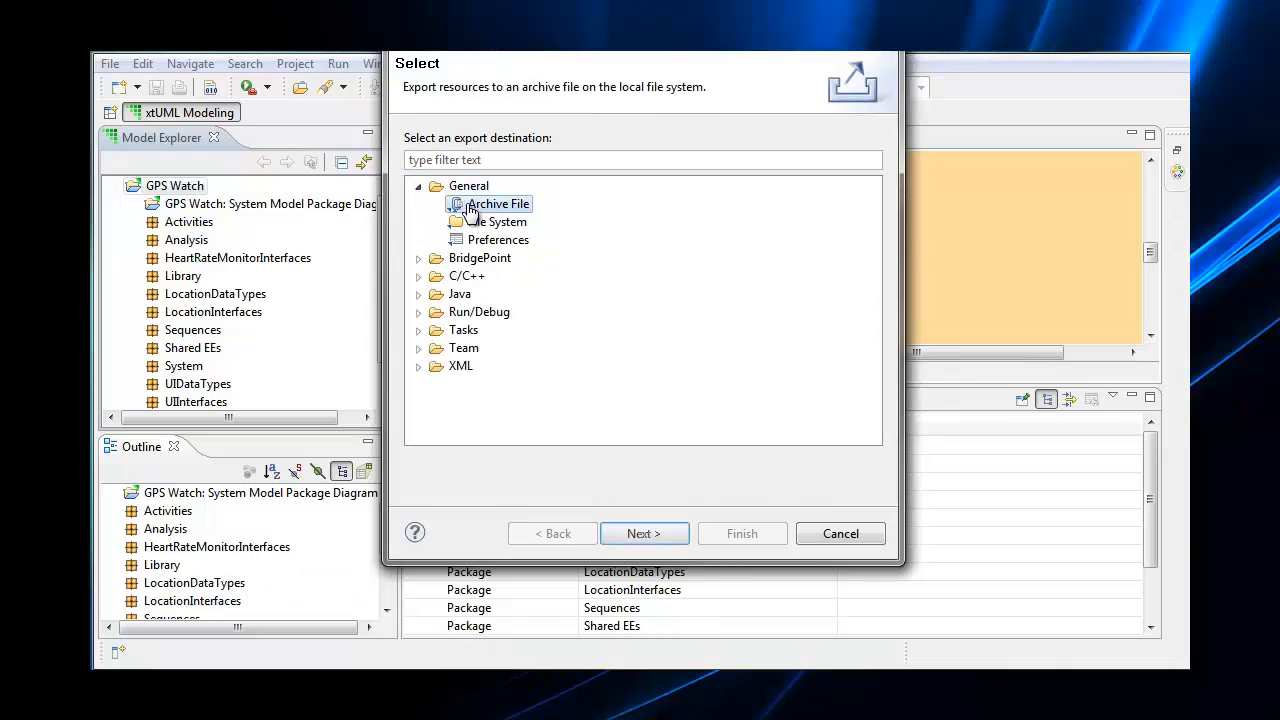
pyautogui.click(643, 534)
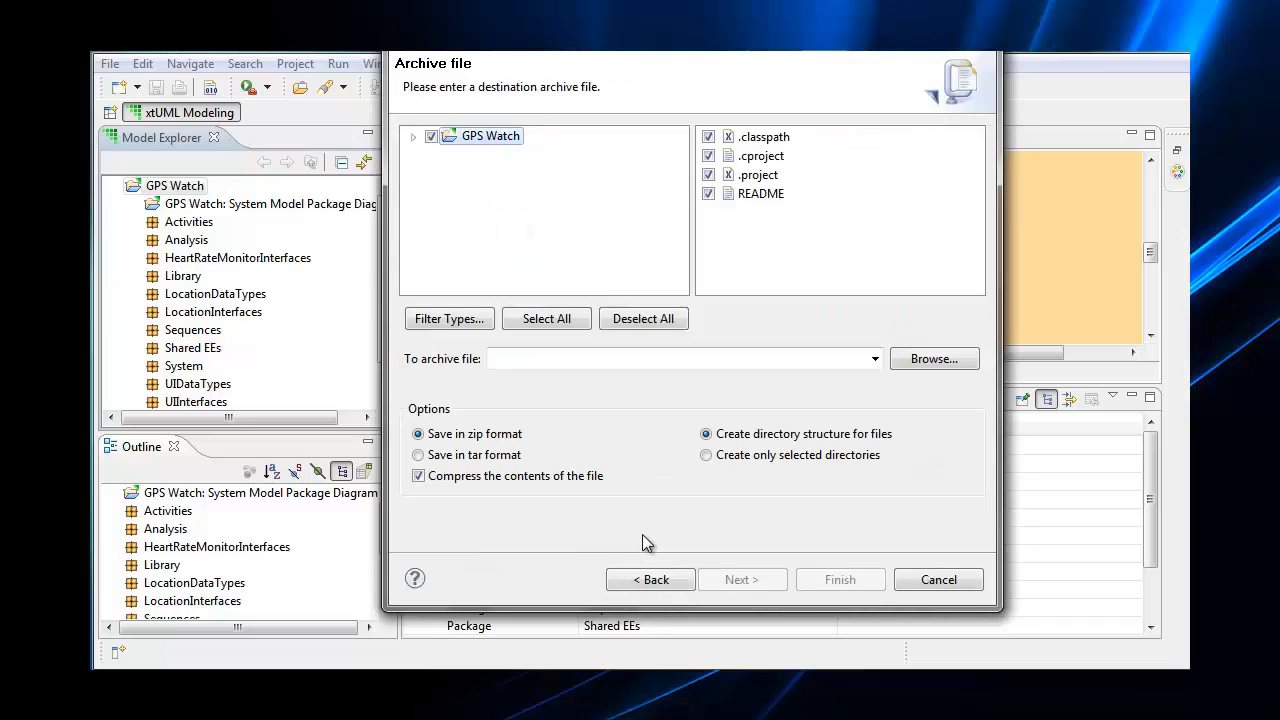
# Set the archive destination to c:\Project_export\GPS_WATCH in zip format and finish the export
pyautogui.click(576, 358)
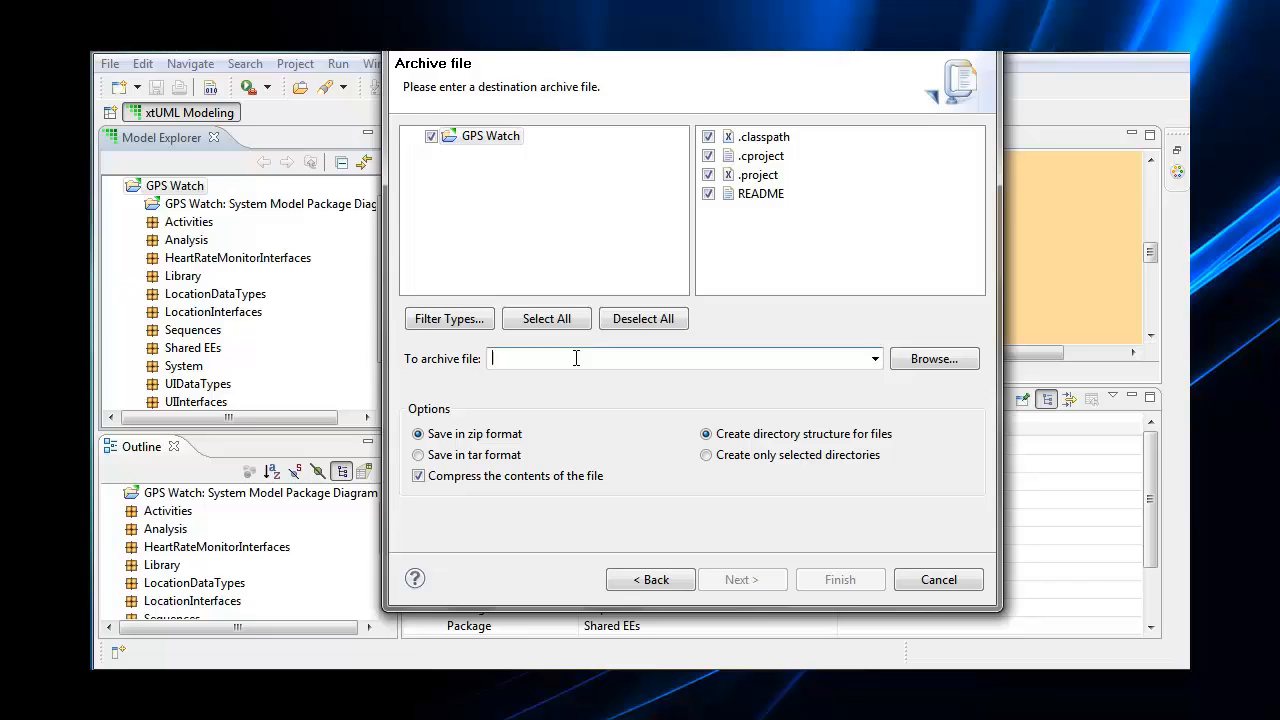
pyautogui.write('c')
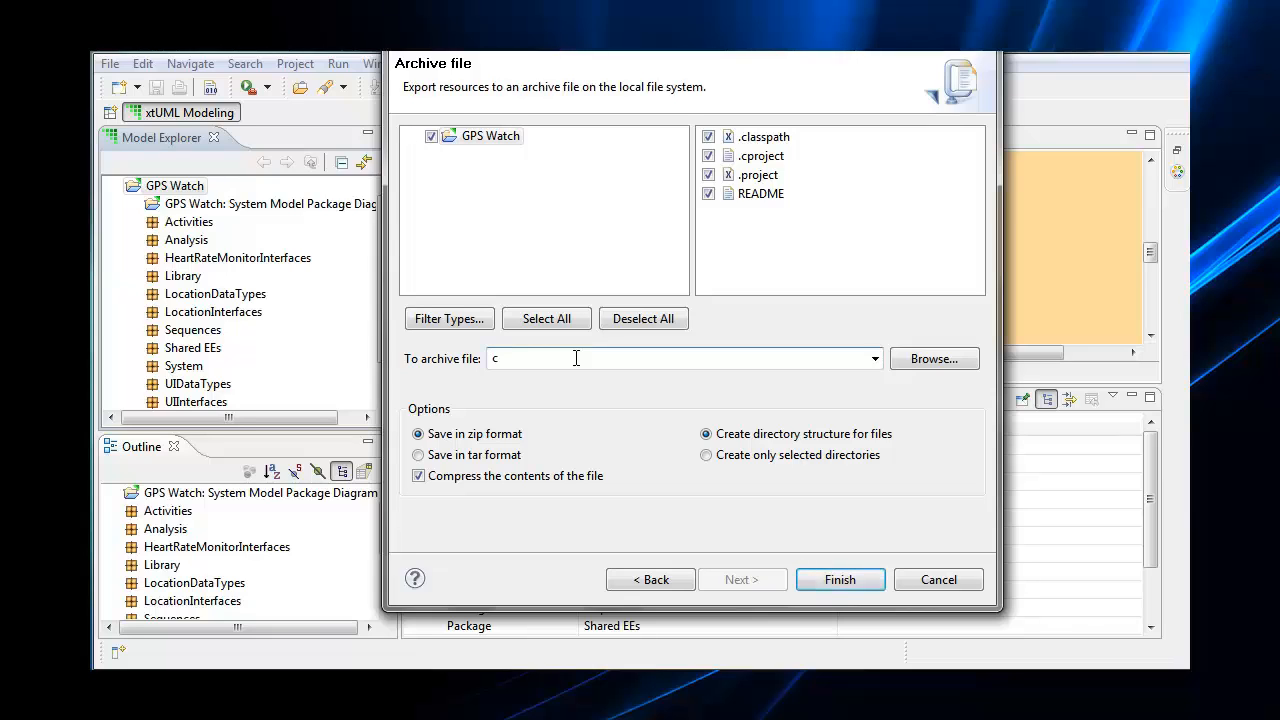
pyautogui.write(':\\Project_export')
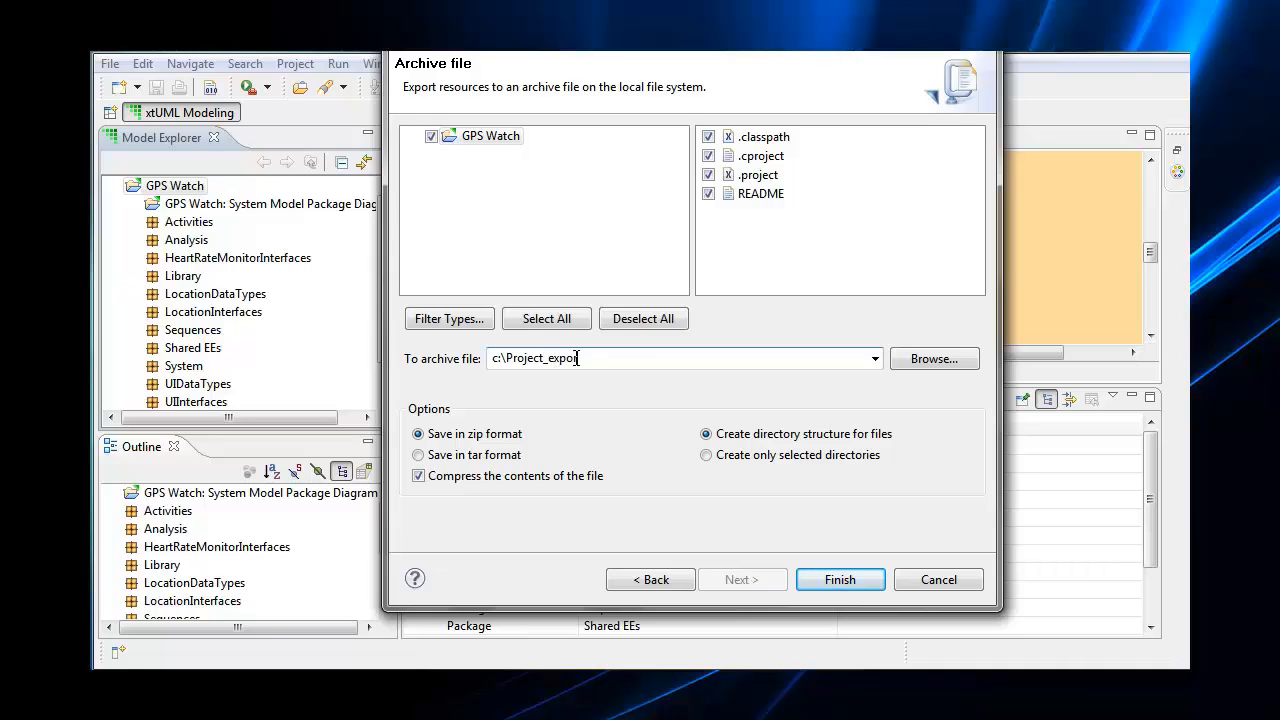
pyautogui.write('\\GPS_WATCH')
pyautogui.click(840, 582)
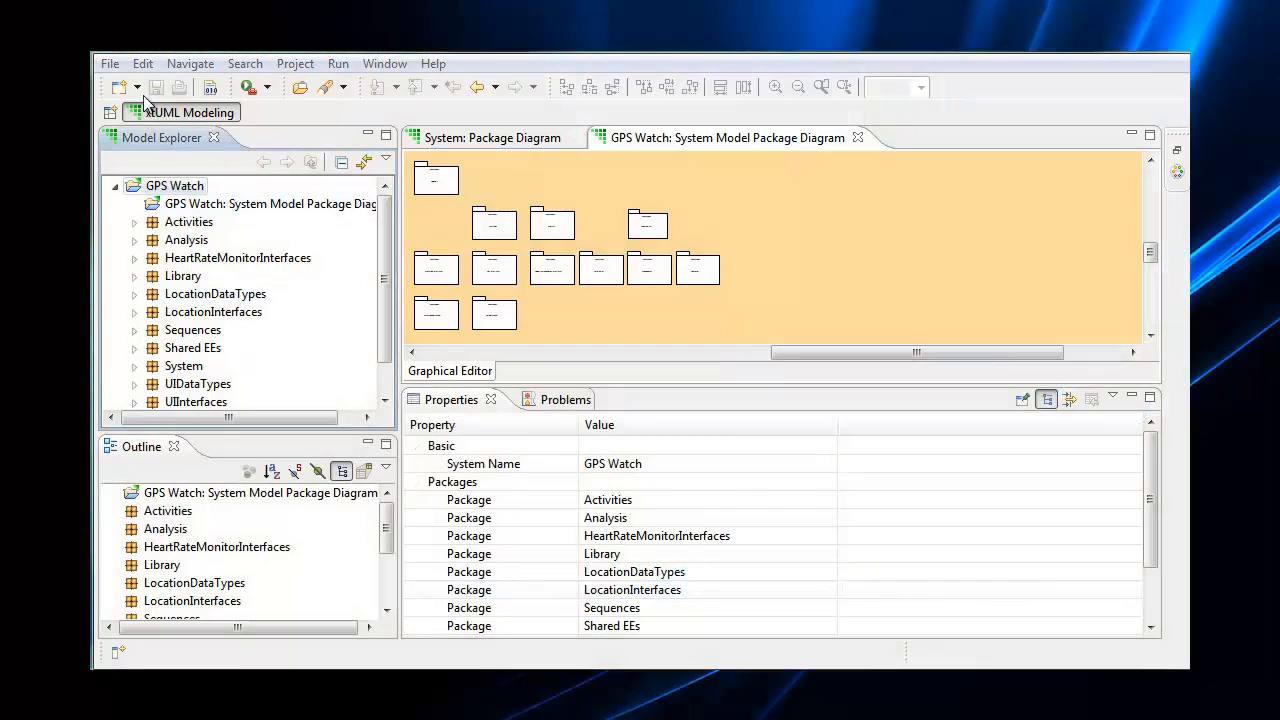
# Switch to a different workspace and go to its workbench
pyautogui.click(110, 66)
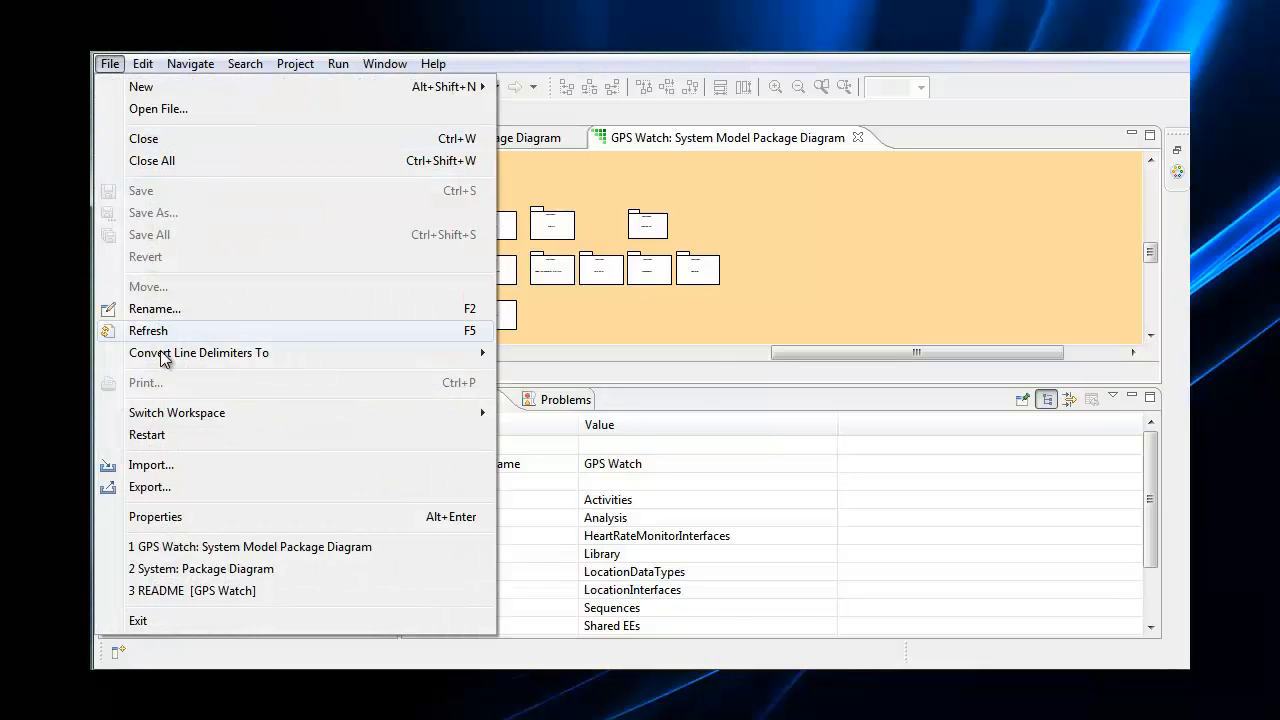
pyautogui.moveTo(165, 415)
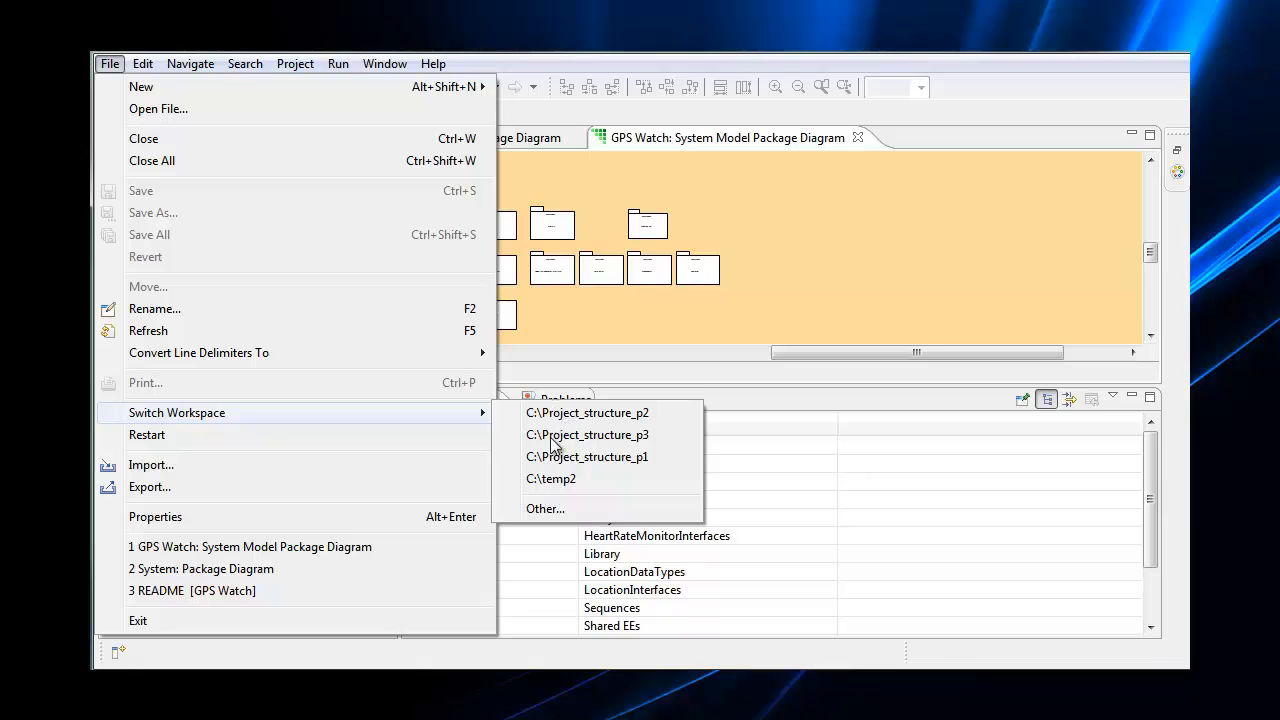
pyautogui.click(545, 509)
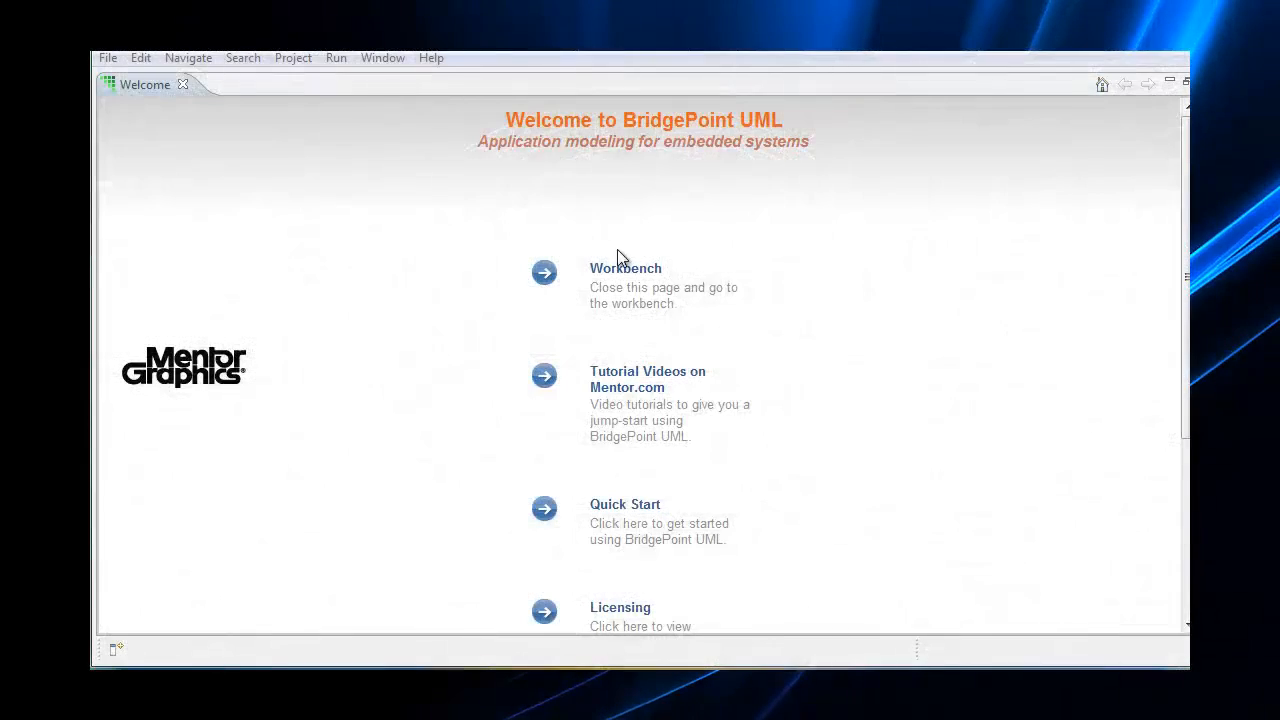
pyautogui.click(544, 273)
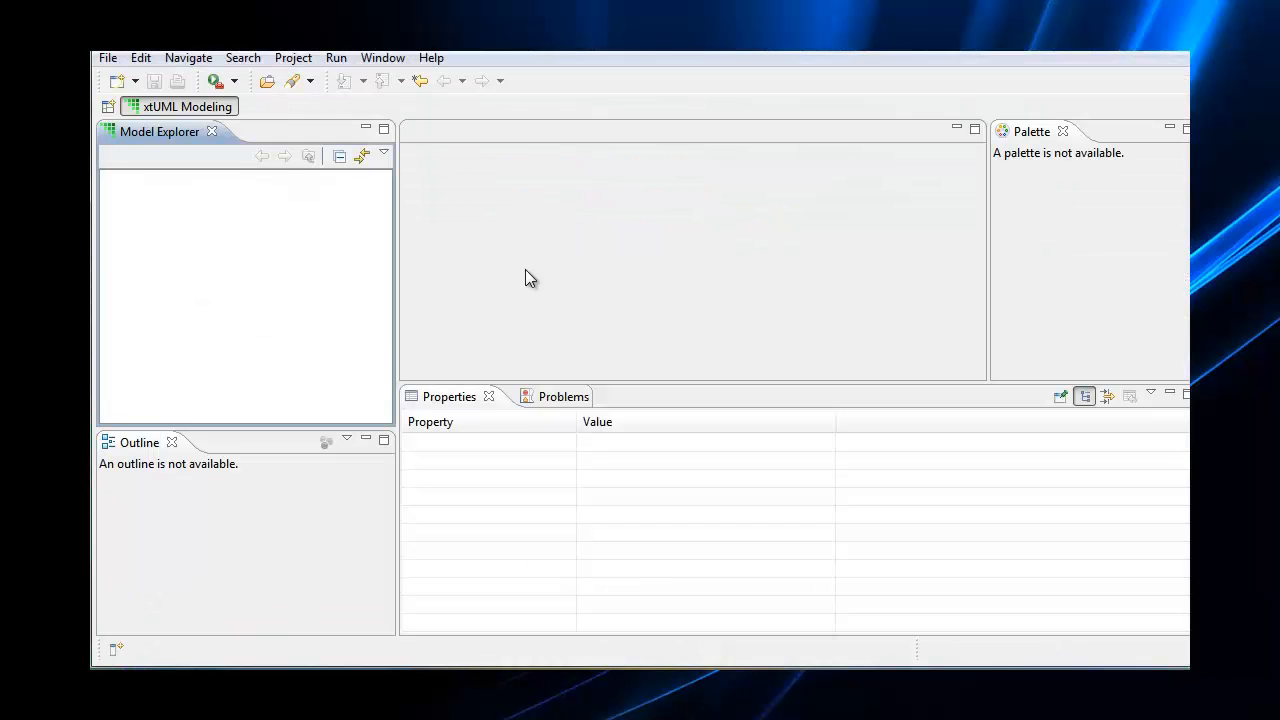
# Start importing existing projects into the workspace
pyautogui.click(108, 60)
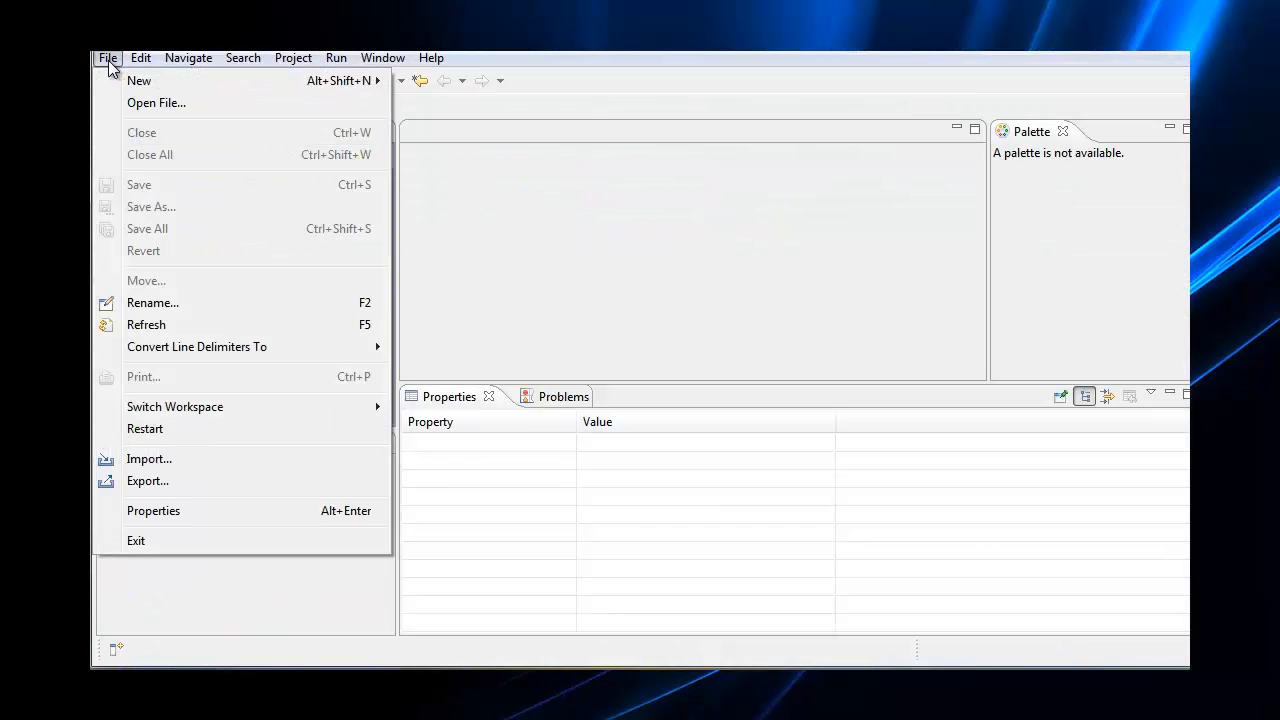
pyautogui.click(145, 458)
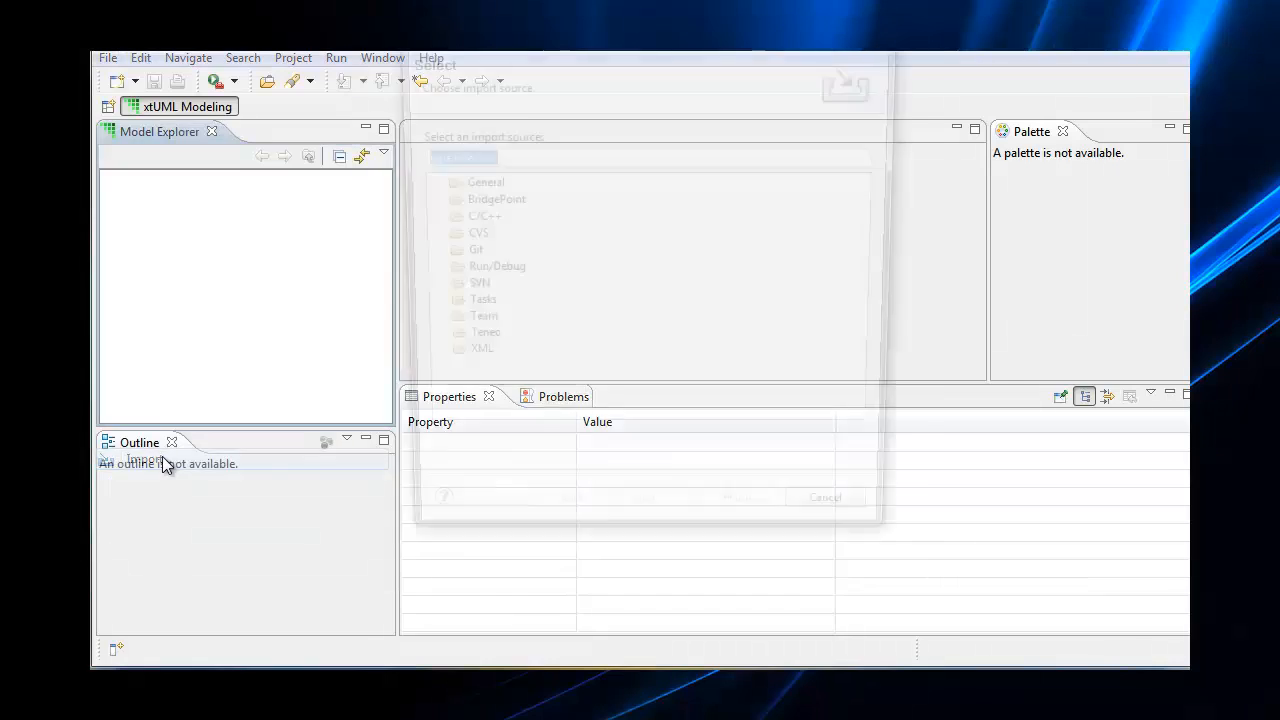
pyautogui.click(423, 183)
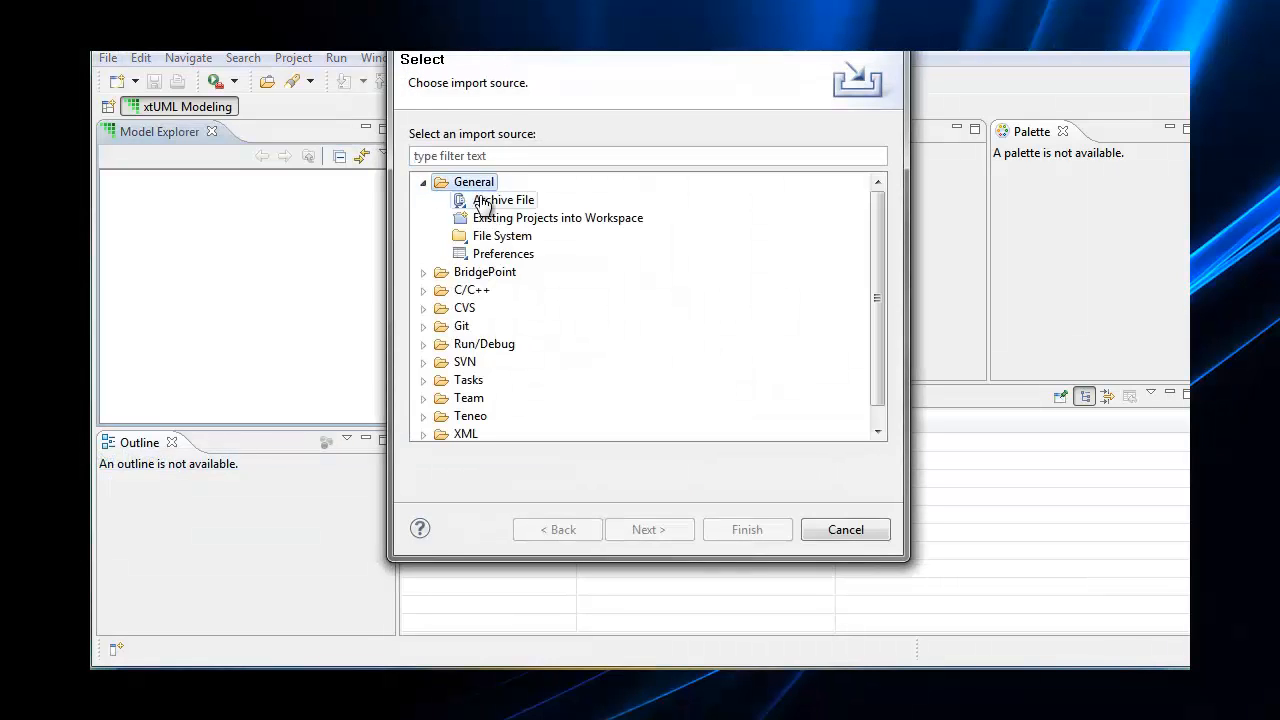
pyautogui.click(490, 201)
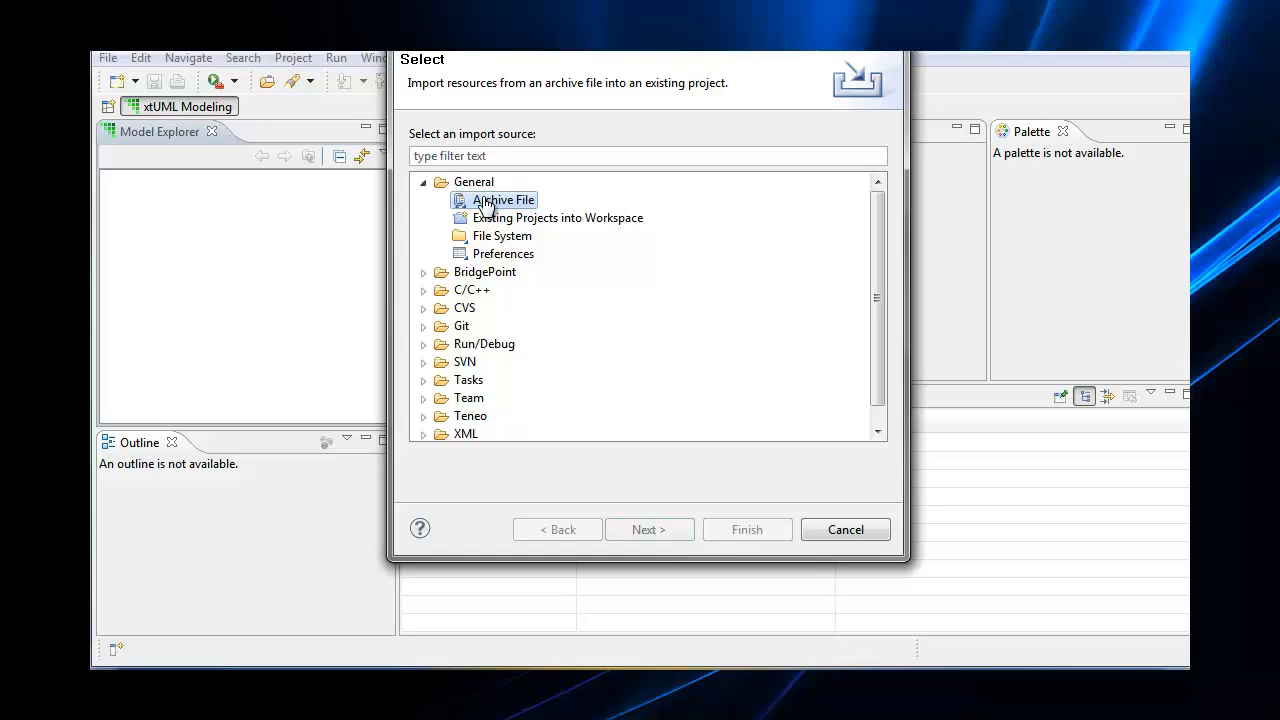
pyautogui.click(485, 203)
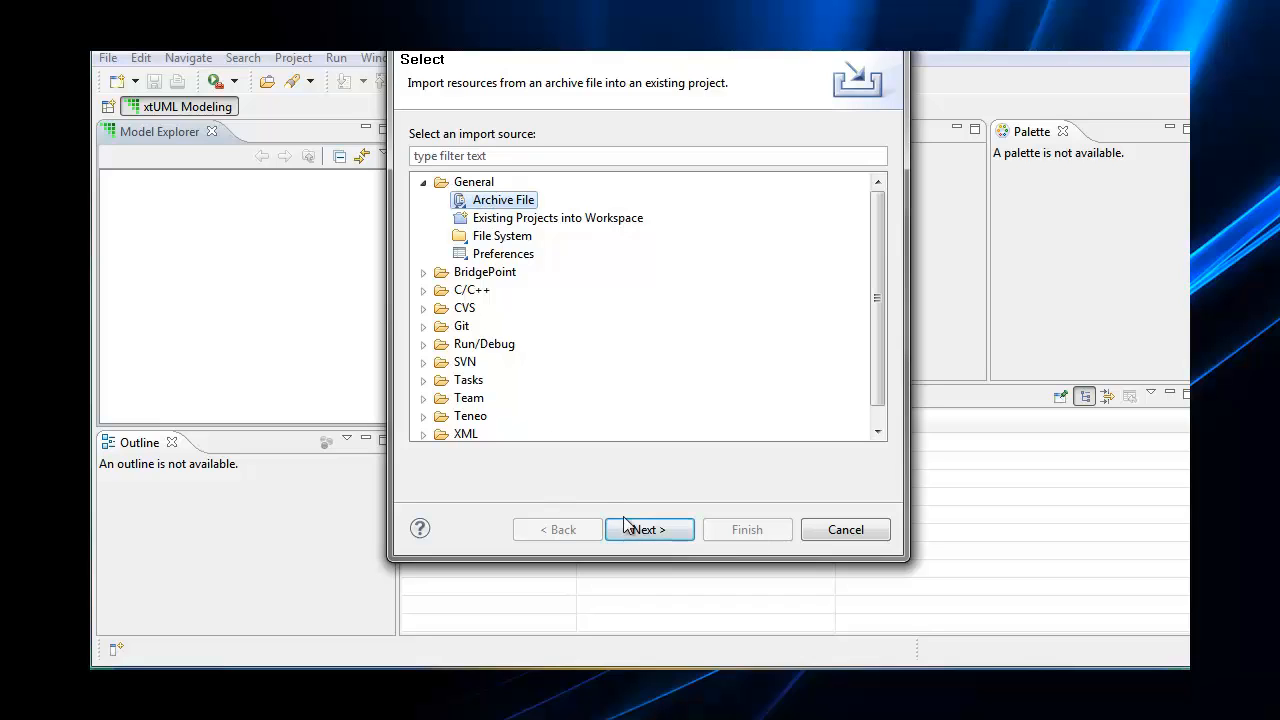
pyautogui.click(598, 222)
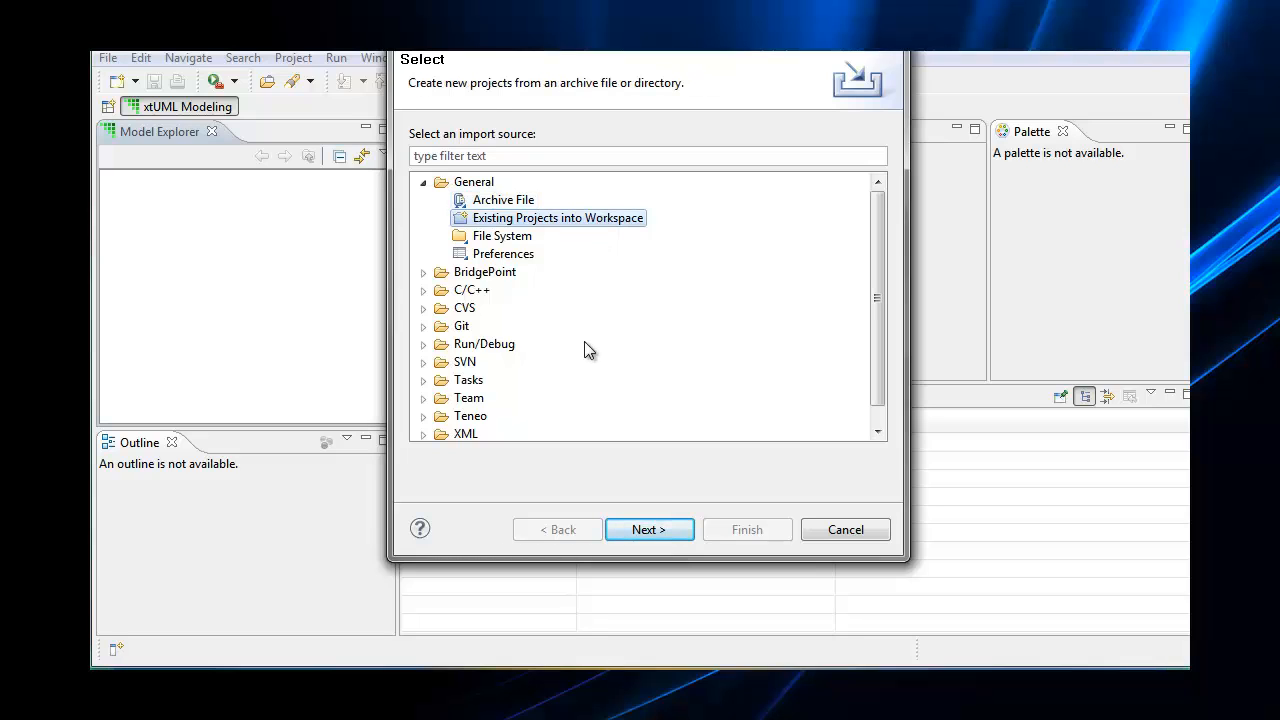
pyautogui.click(645, 538)
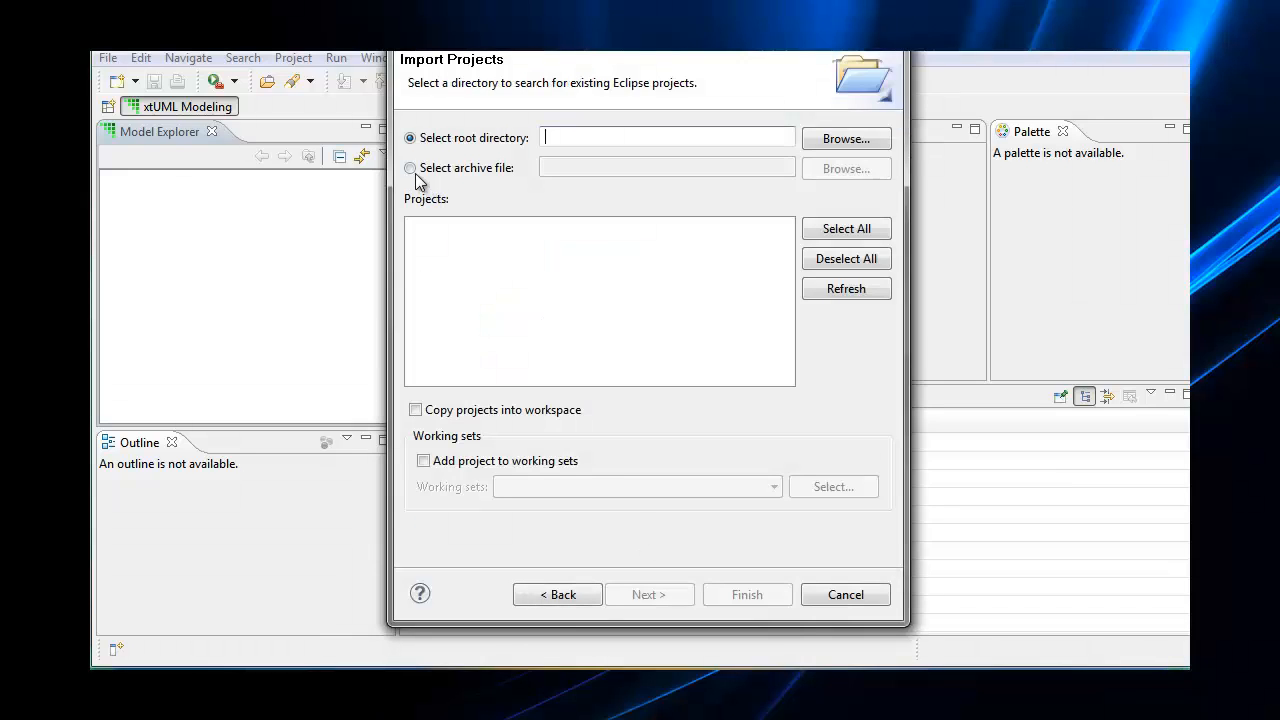
# Import the GPS Watch project from archive file C:\Project_export\GPS_WATCH.zip
pyautogui.click(413, 170)
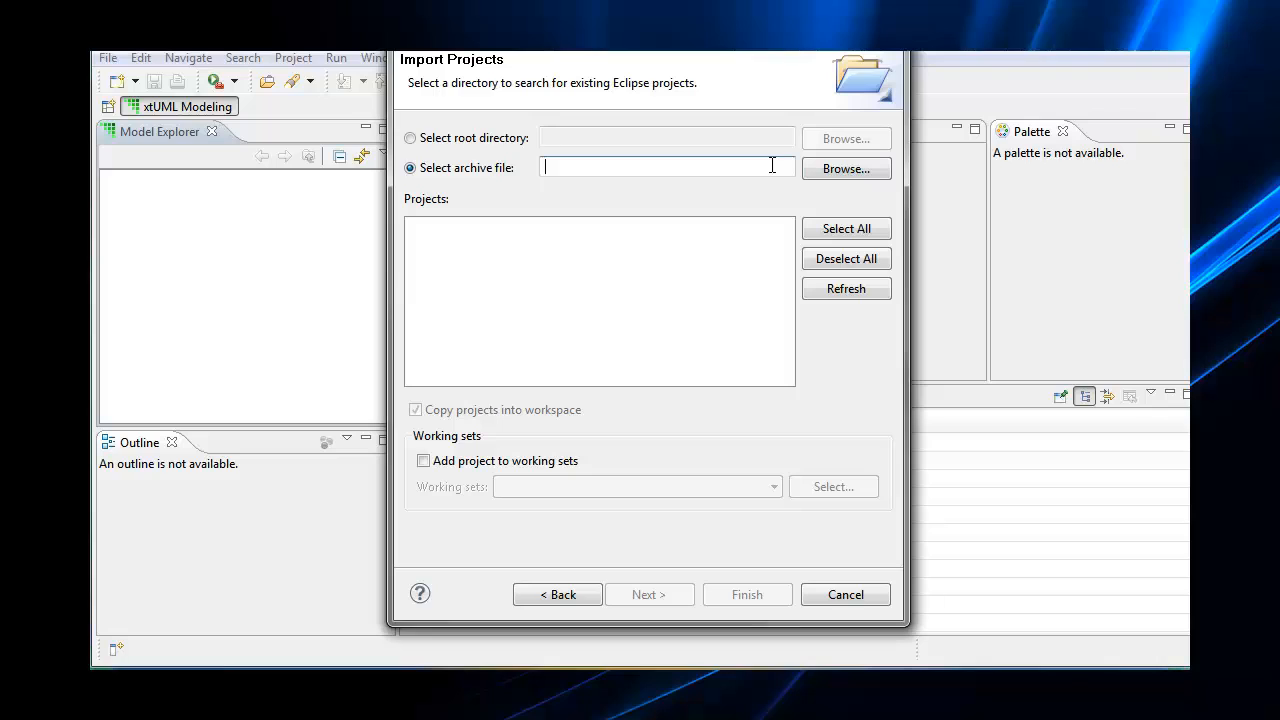
pyautogui.write('c:\\Project_export\\')
pyautogui.click(842, 169)
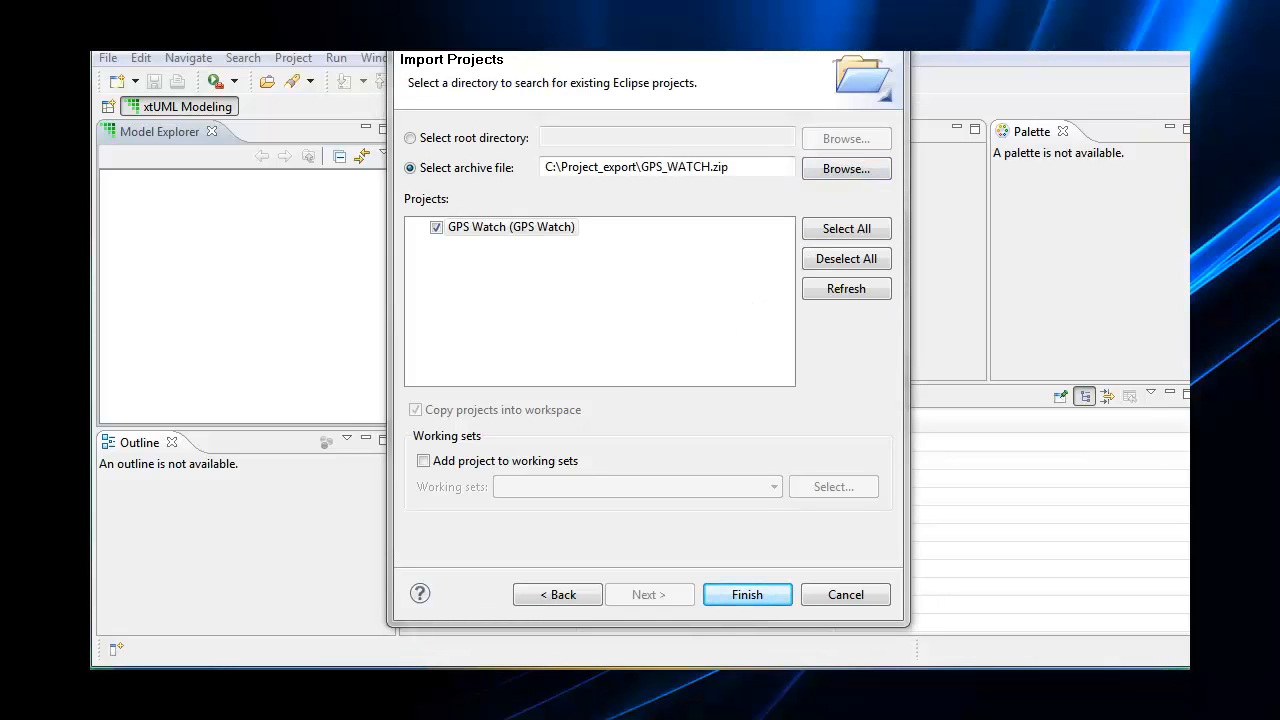
pyautogui.click(768, 598)
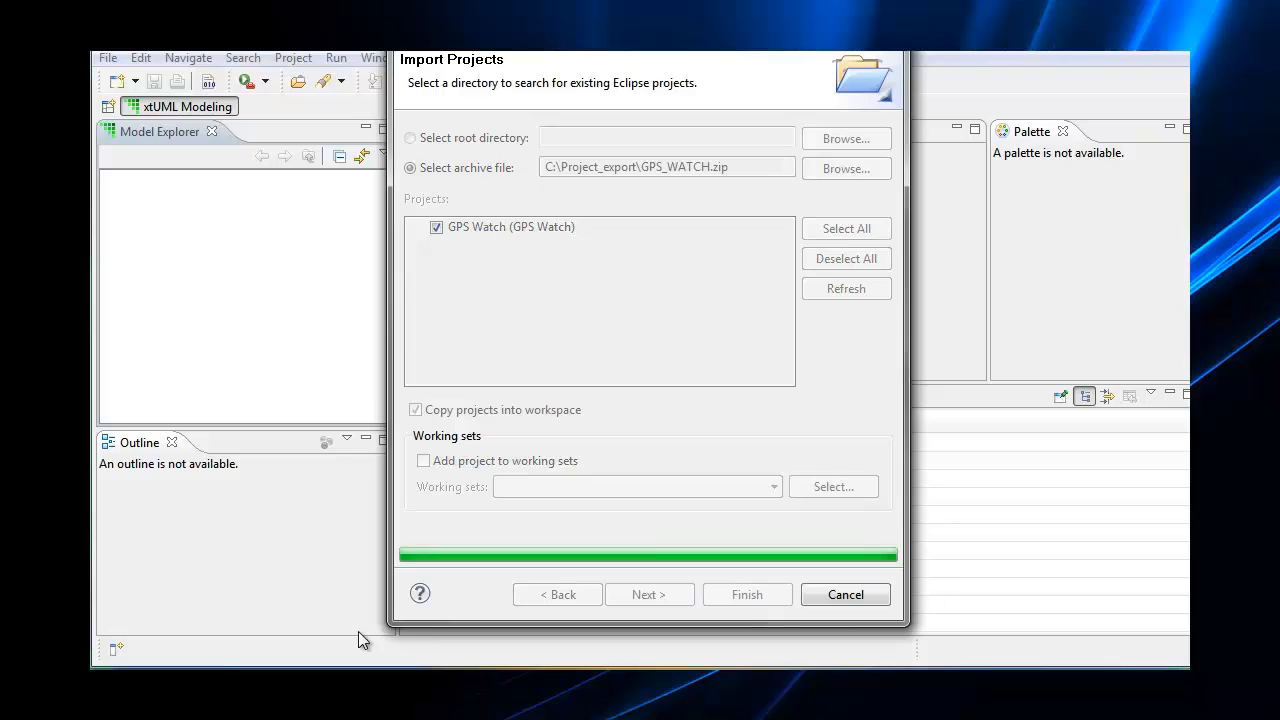
# Expand the imported GPS Watch project and open the System package diagram
pyautogui.click(113, 182)
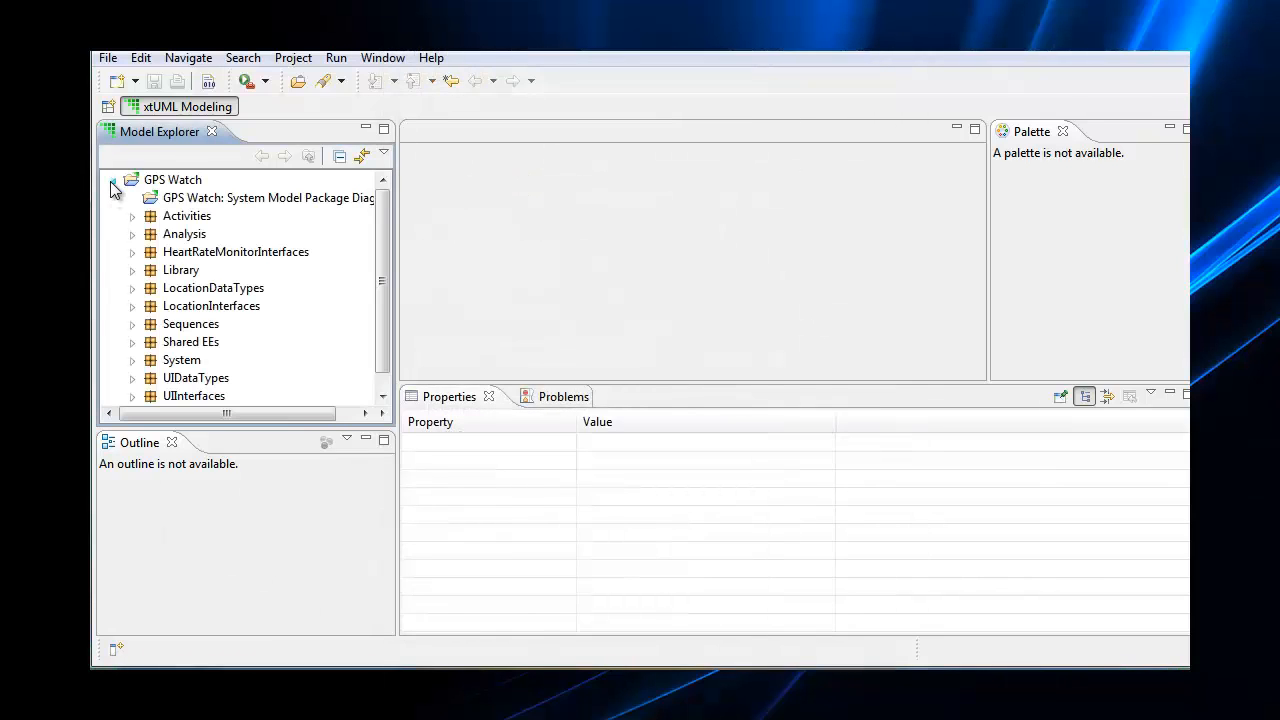
pyautogui.doubleClick(172, 362)
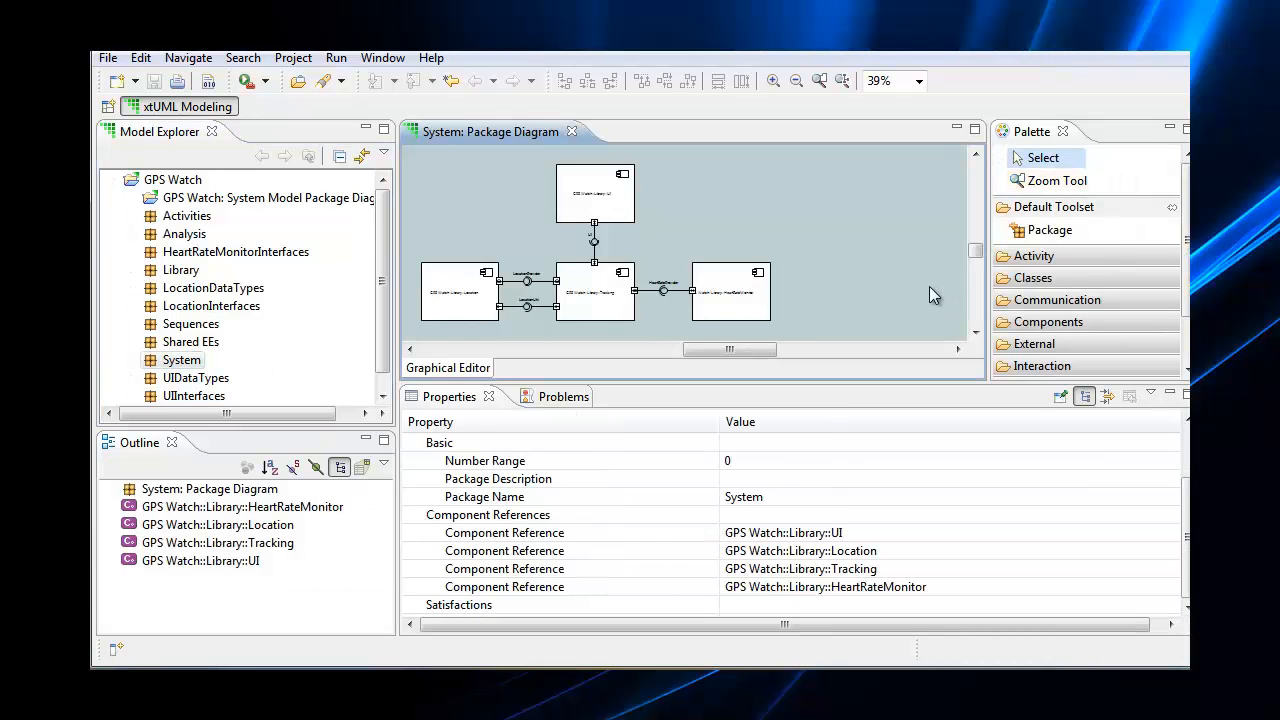
pyautogui.moveTo(386, 329); pyautogui.dragTo(387, 373)
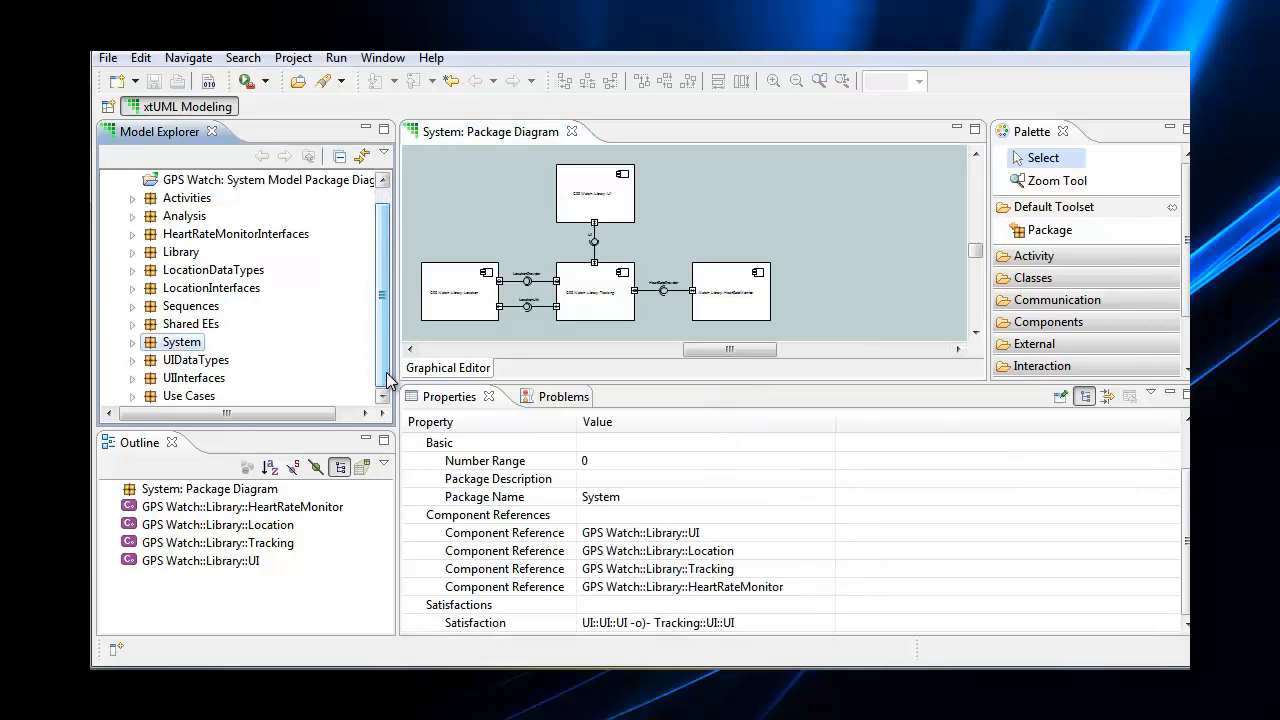